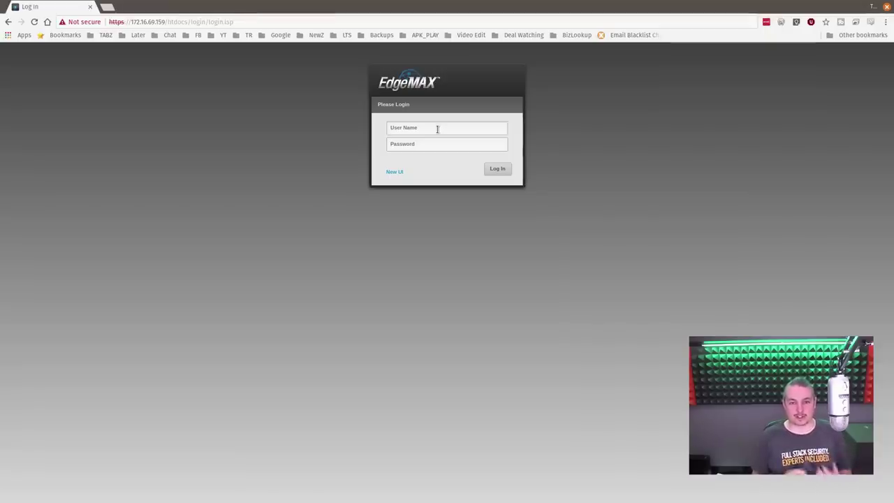
Step: Log in to the EdgeSwitch legacy web UI with the switch's username and password
left_click(437, 128)
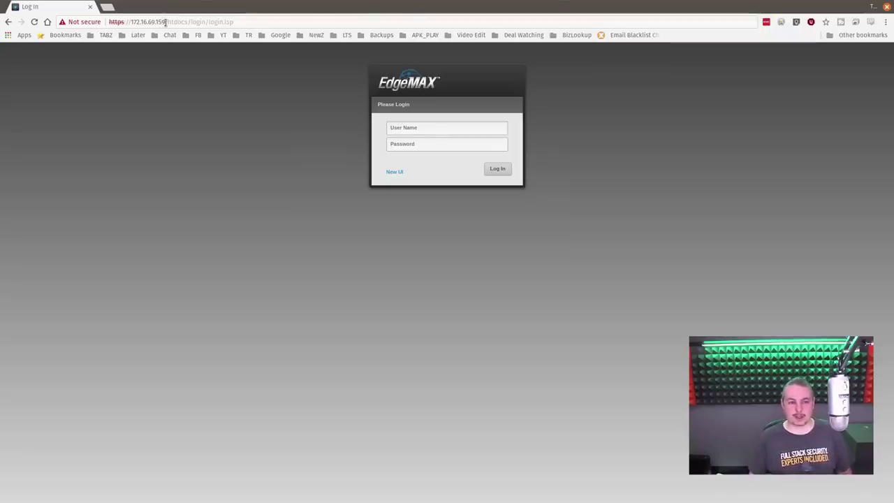
left_click(165, 21)
left_click(432, 133)
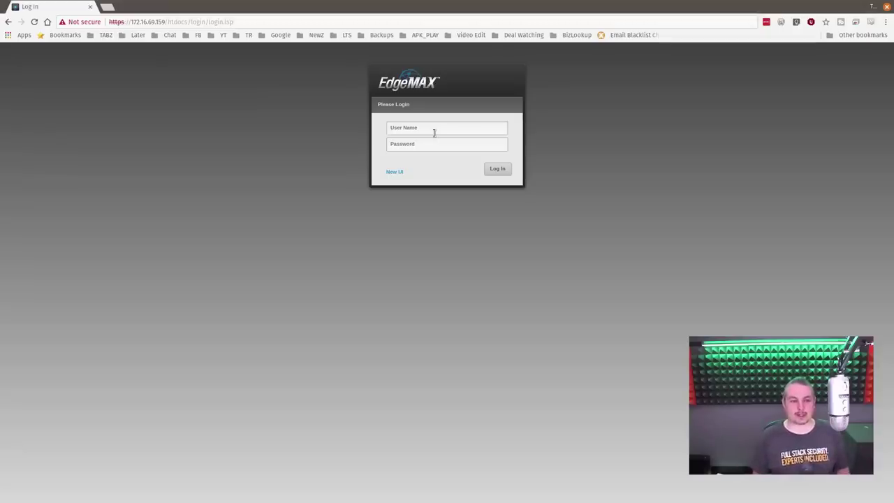
type("ubnt")
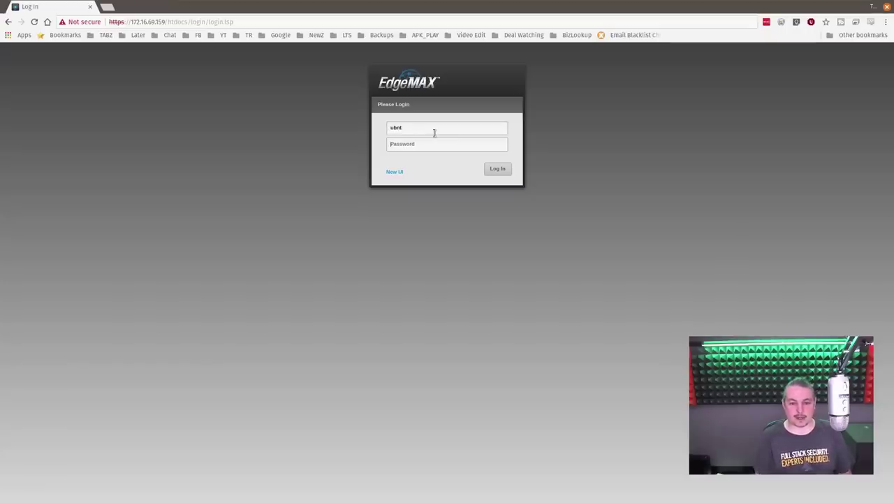
key("Tab")
type("ub")
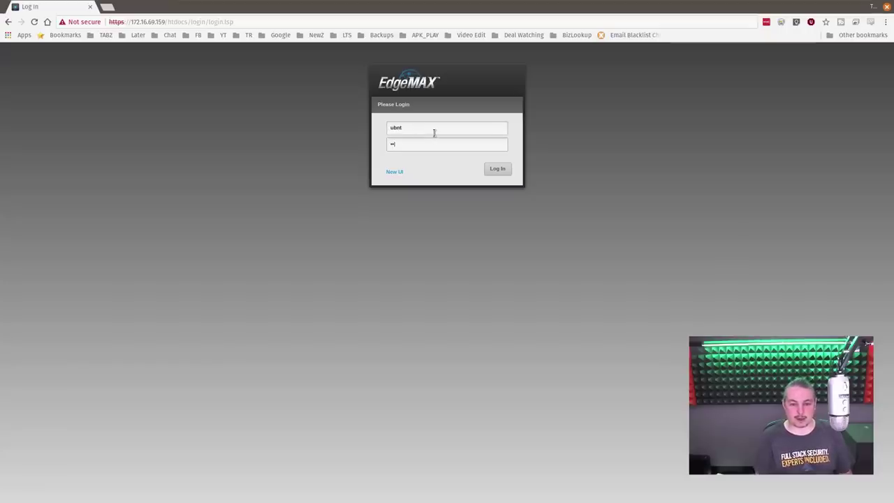
key("Return")
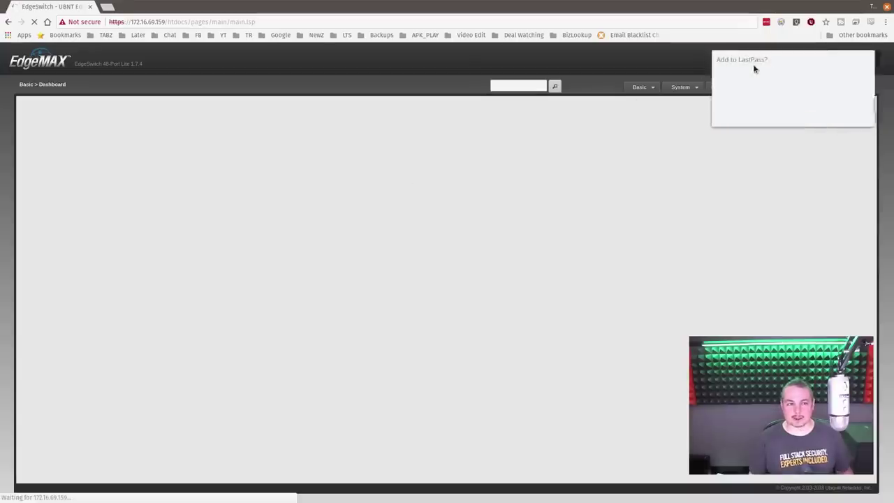
Step: Dismiss the LastPass save prompt and view the Port Summary, where only port 0/2 is up
left_click(818, 117)
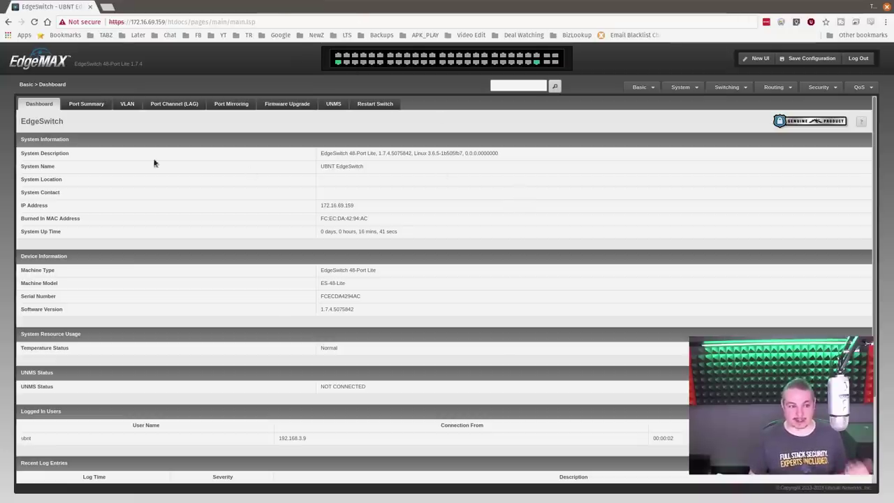
left_click(86, 105)
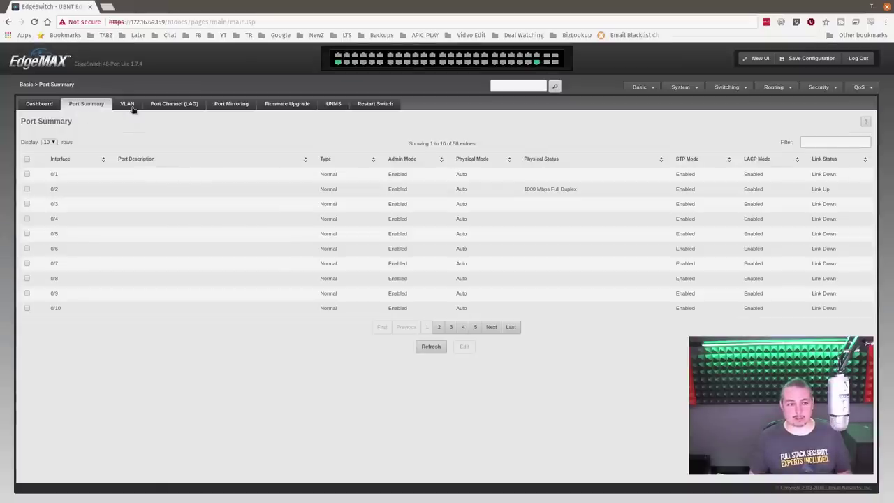
Step: Check the VLAN wizard's port statuses for untagged VLAN 1, then open port 0/2's configuration
left_click(132, 106)
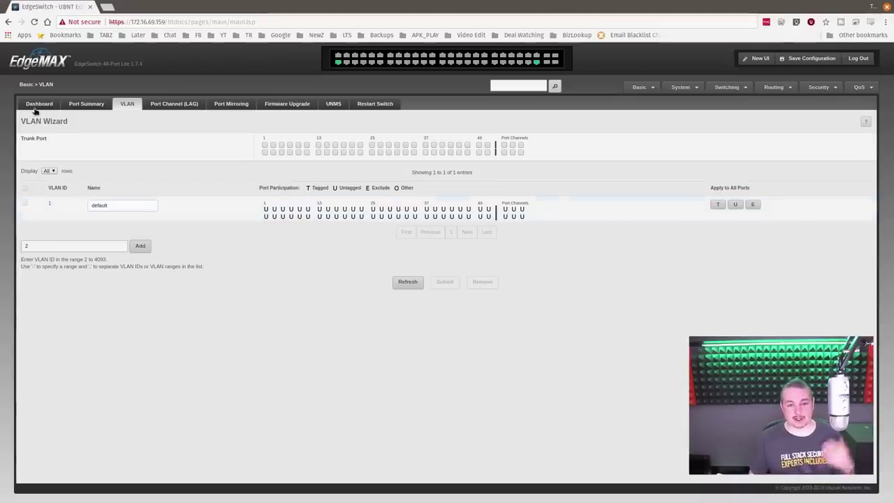
mouse_move(339, 64)
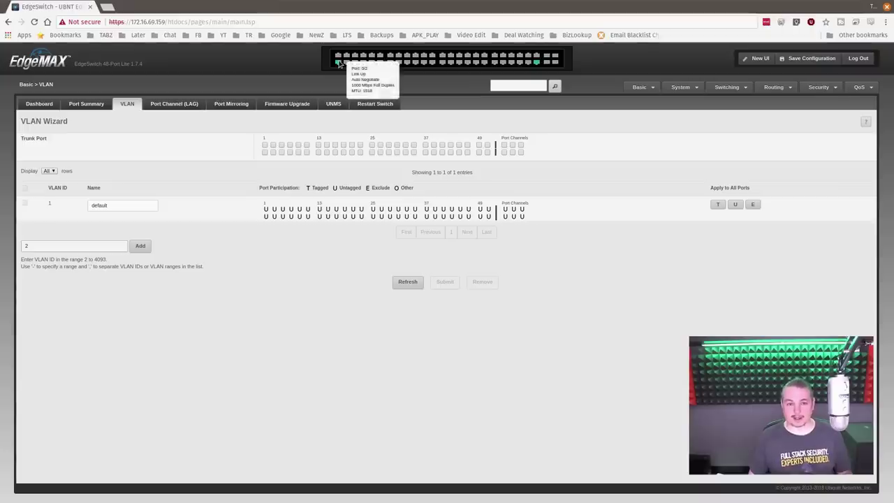
mouse_move(536, 64)
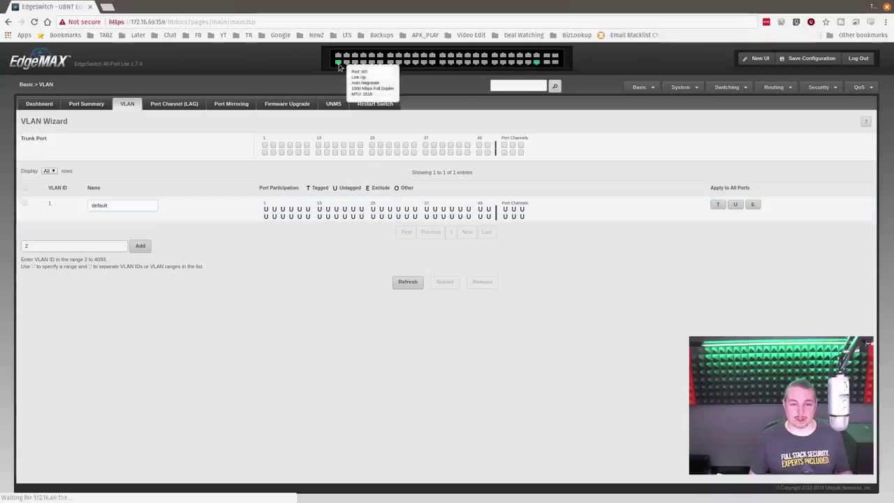
left_click(84, 104)
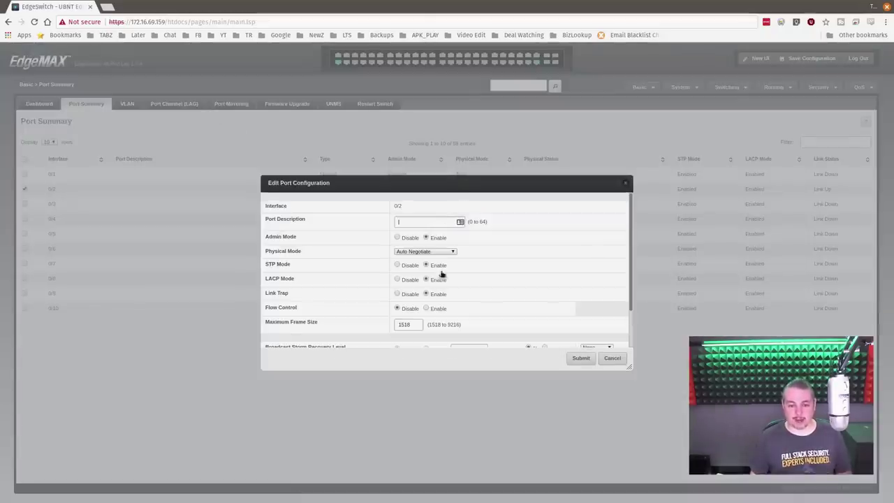
Step: Review port 0/2's settings, leave Flow Control disabled, and close the dialog without saving
scroll(328, 281, "down", 2)
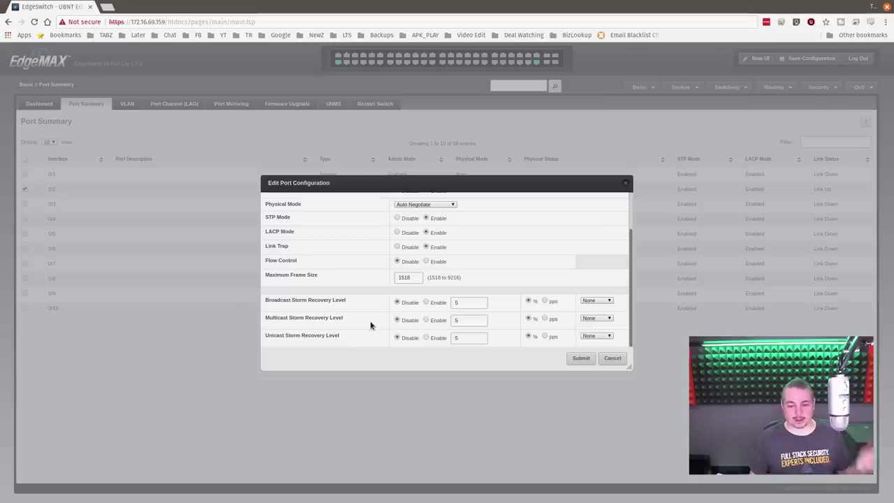
scroll(370, 324, "up", 2)
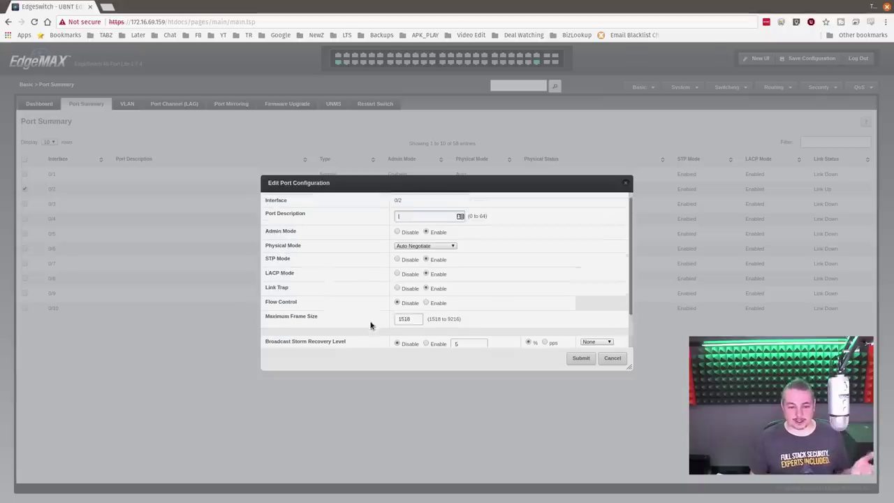
left_click(433, 310)
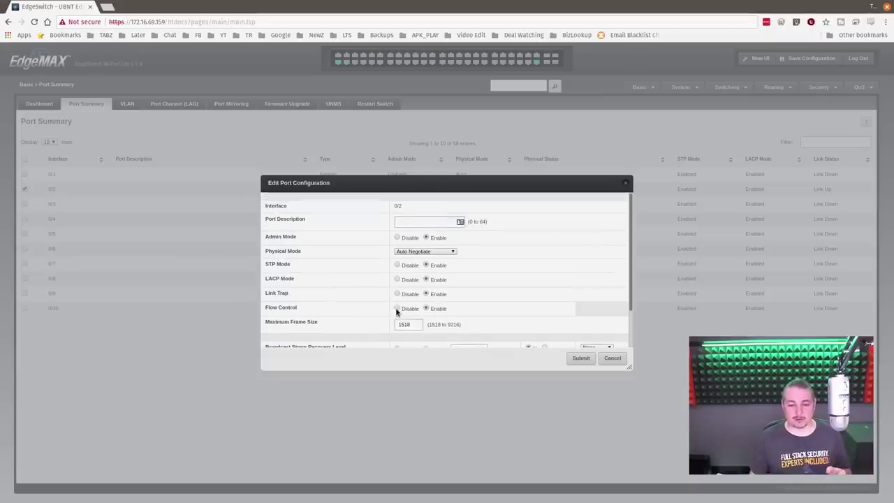
left_click(397, 309)
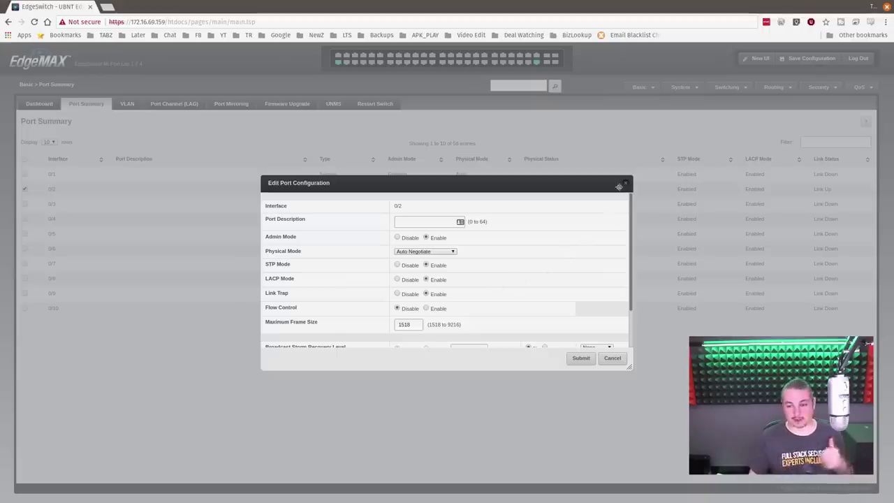
left_click(626, 184)
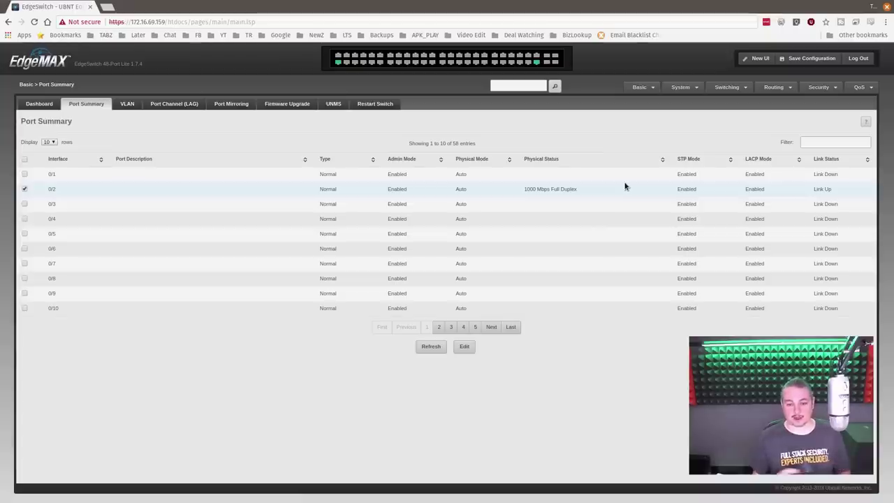
Step: Check that UNMS is disabled and not connected, then return to the Basic dashboard
left_click(334, 105)
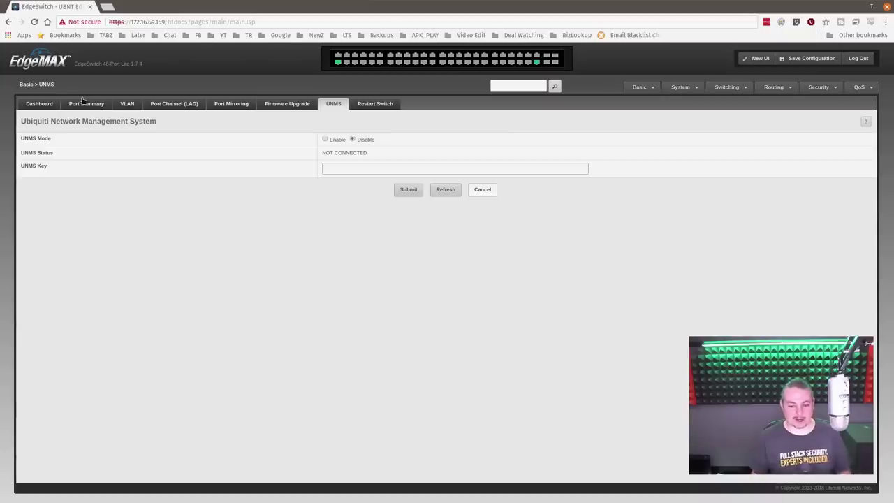
left_click(42, 106)
mouse_move(726, 86)
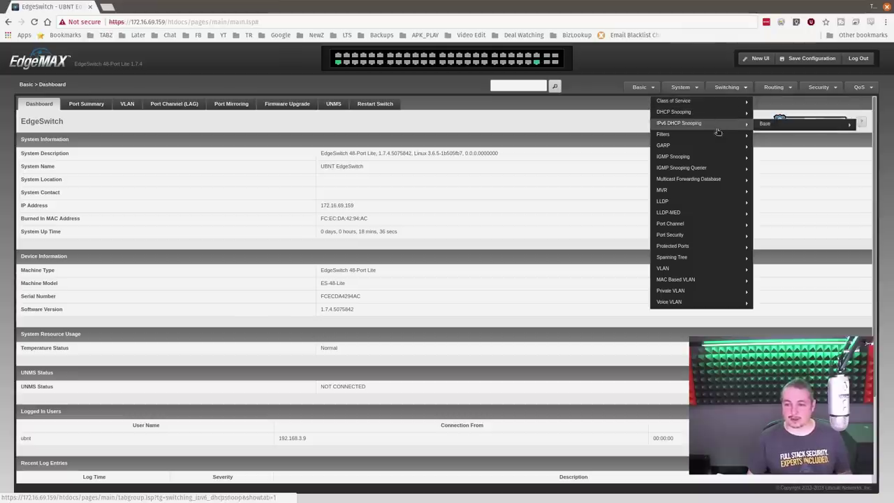
mouse_move(715, 145)
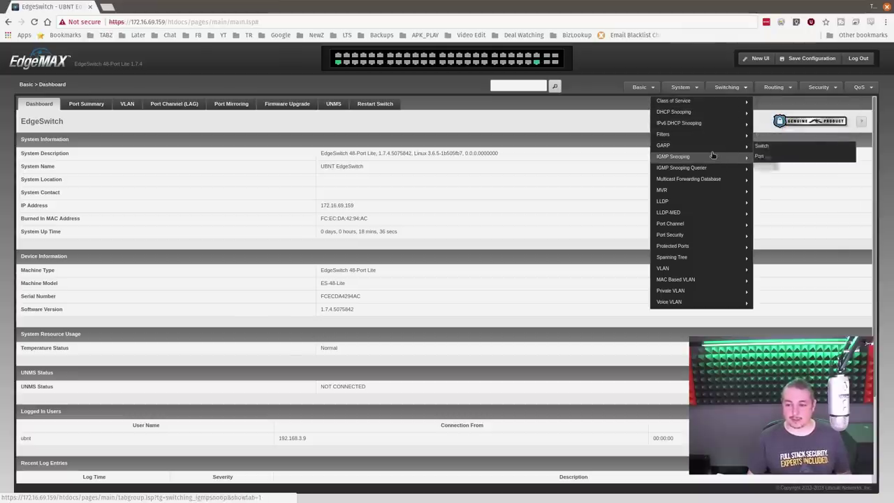
mouse_move(694, 185)
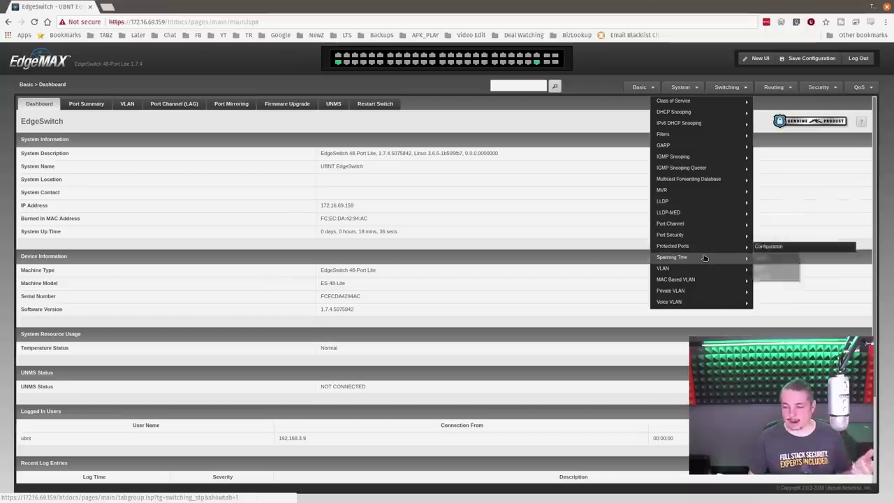
mouse_move(701, 273)
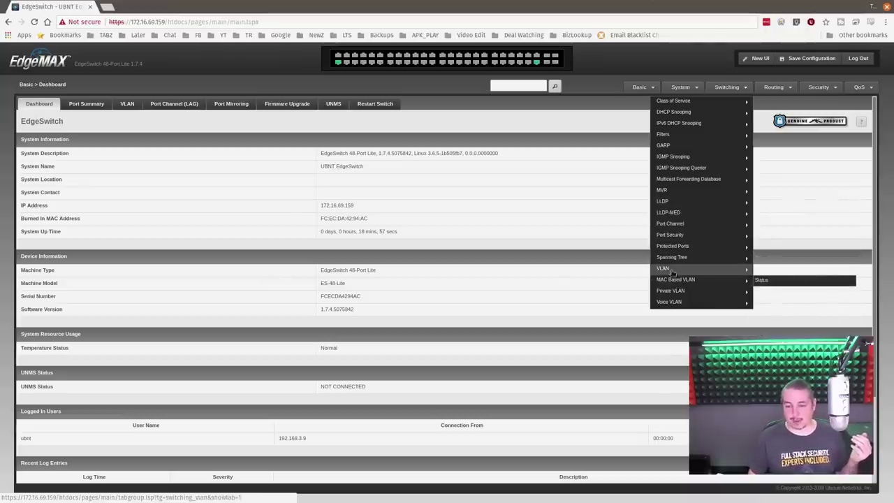
mouse_move(672, 270)
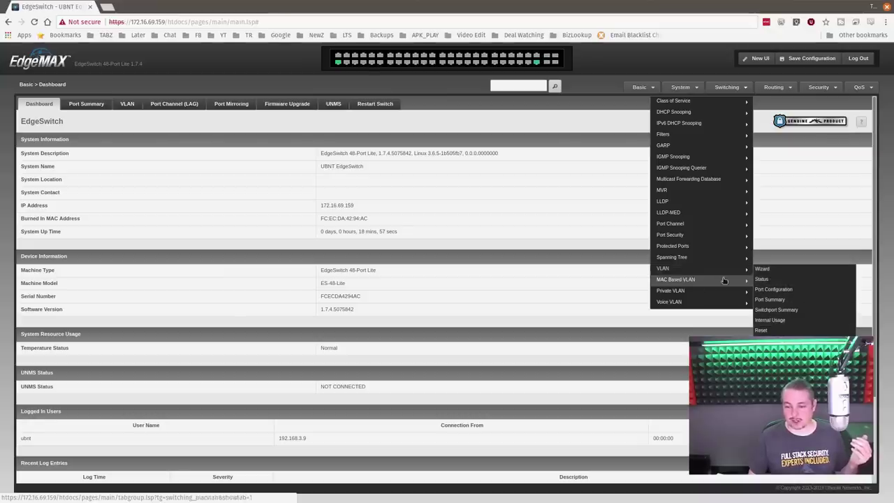
mouse_move(718, 293)
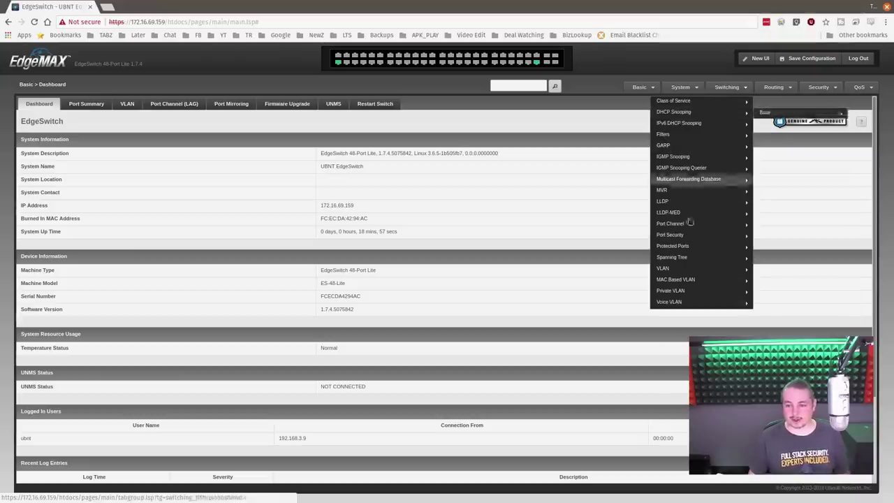
mouse_move(699, 238)
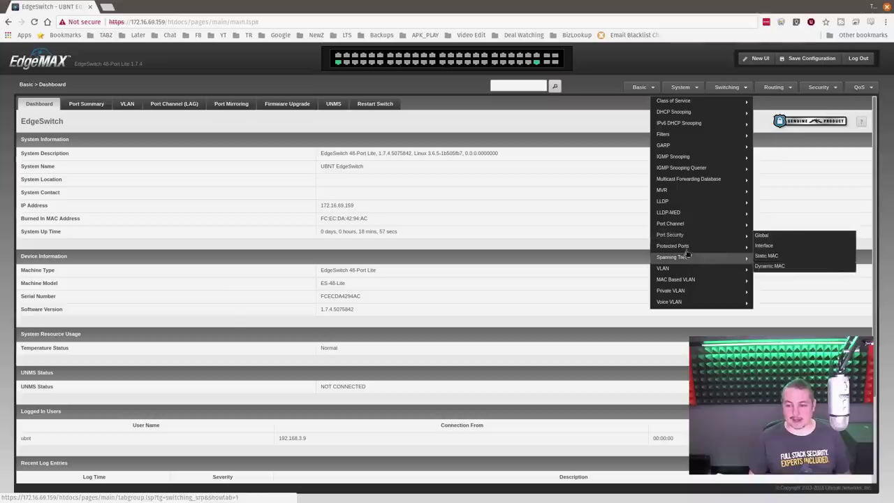
mouse_move(686, 260)
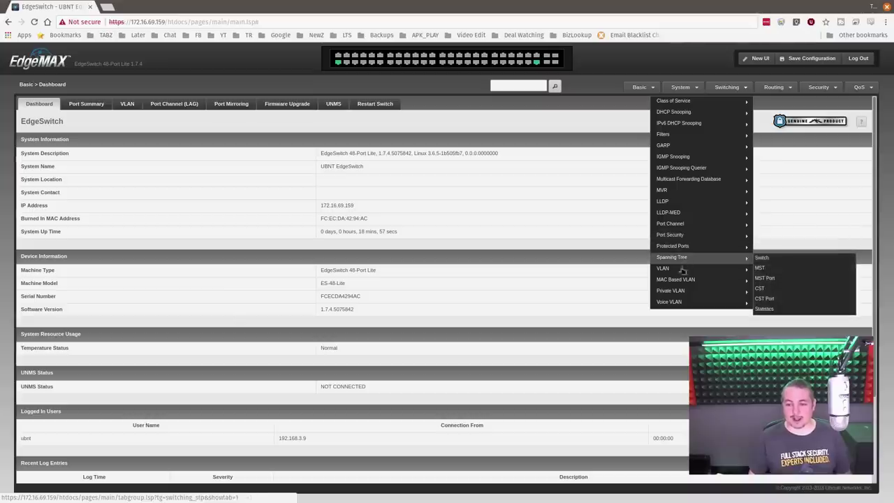
mouse_move(716, 175)
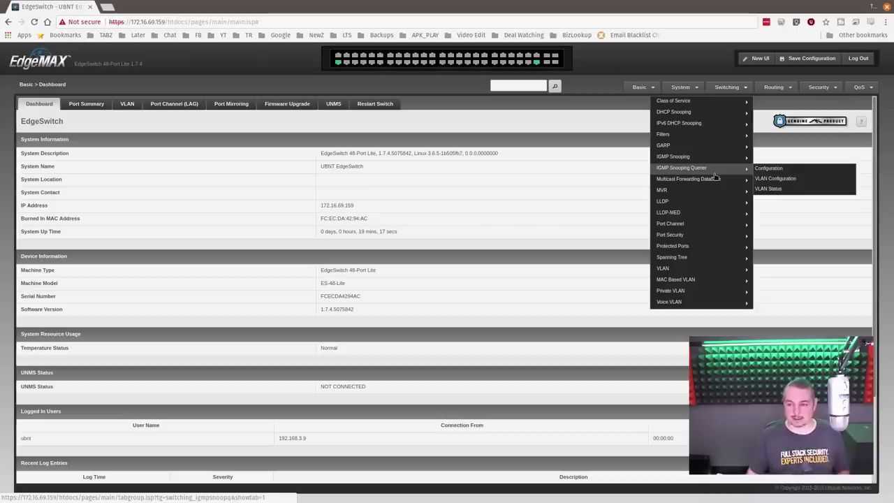
mouse_move(773, 87)
mouse_move(756, 105)
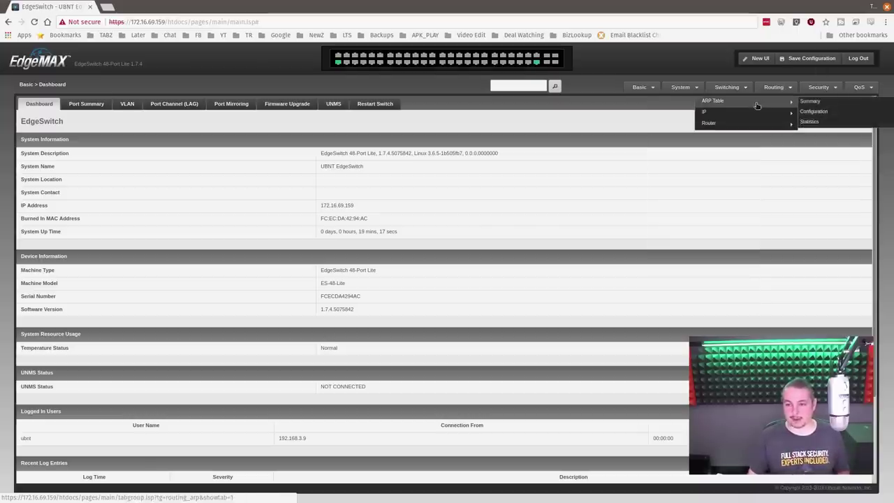
Step: View the ARP table summary, then the Routing IP Statistics counters (IpInReceives 17893, IpOutRequests 19373)
left_click(809, 102)
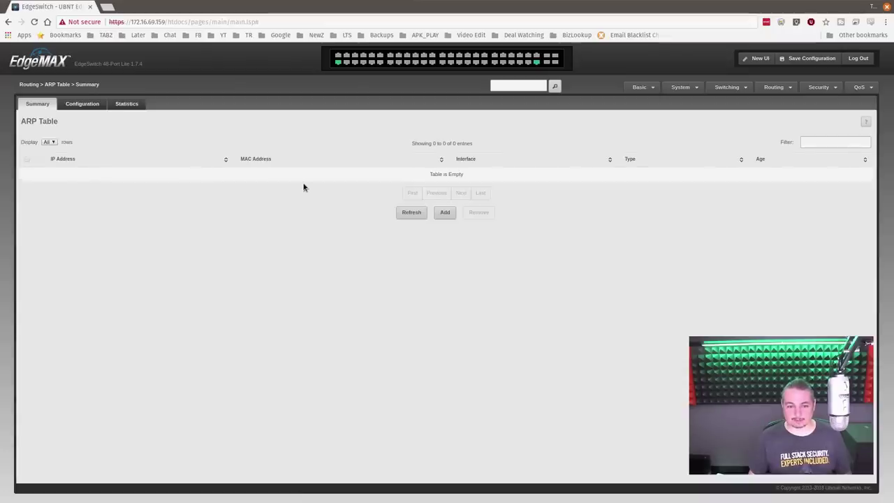
left_click(775, 88)
mouse_move(754, 111)
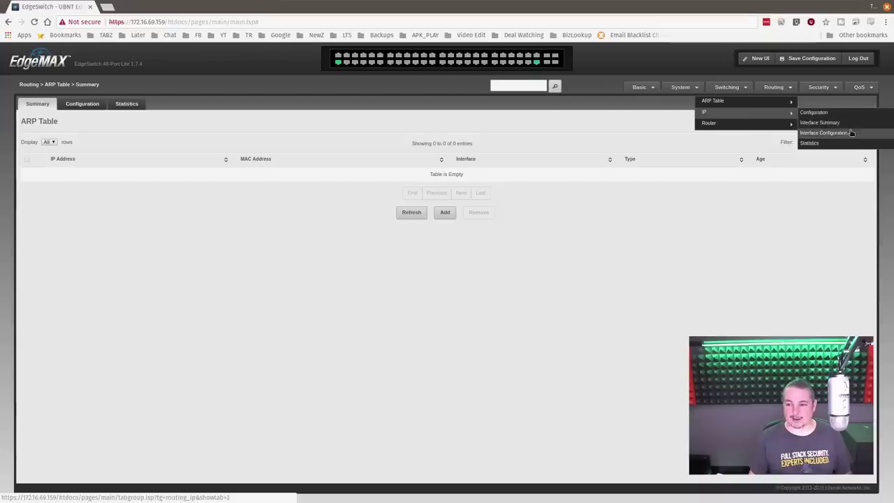
left_click(841, 144)
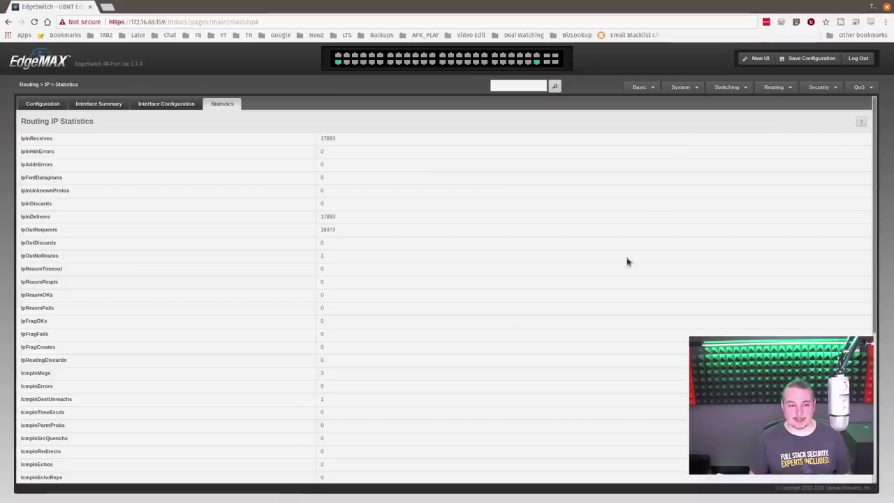
scroll(425, 300, "down", 5)
scroll(422, 306, "up", 5)
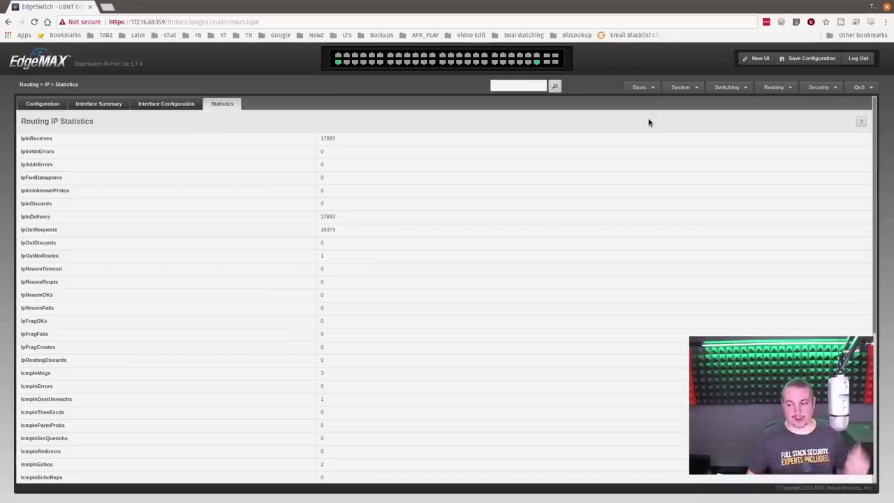
left_click(740, 88)
Step: Go to the Security > Port Access Control > Statistics page
left_click(773, 87)
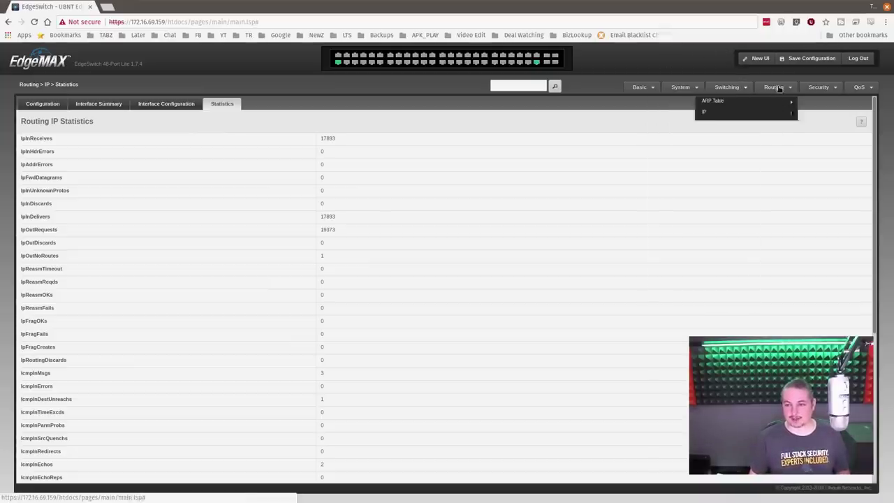
left_click(818, 88)
mouse_move(821, 109)
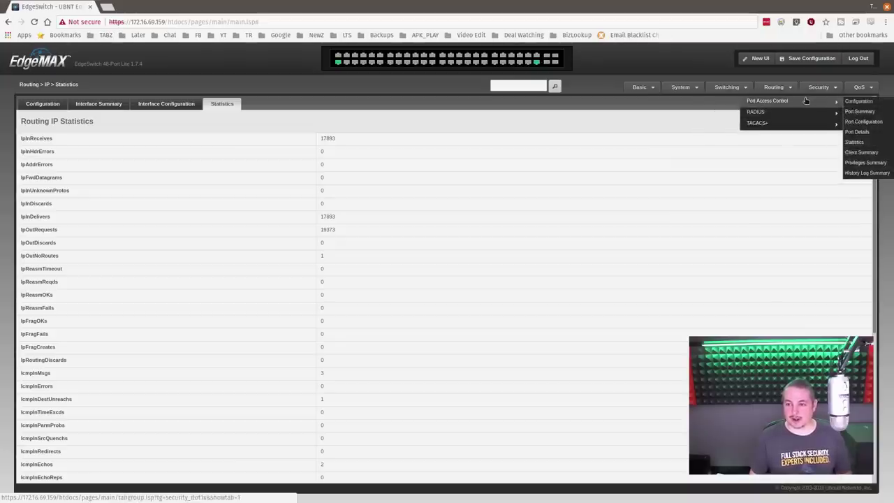
left_click(861, 143)
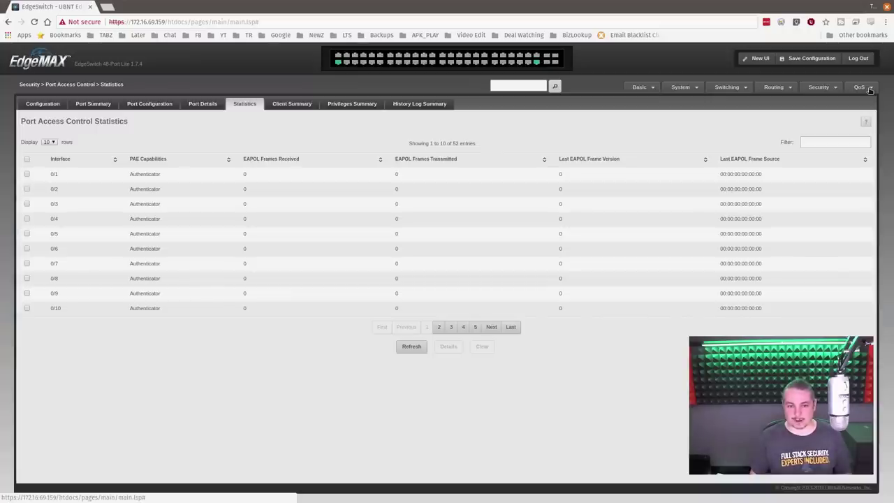
Step: Look through the QoS submenus and open the Auto VoIP > Global configuration page
left_click(869, 88)
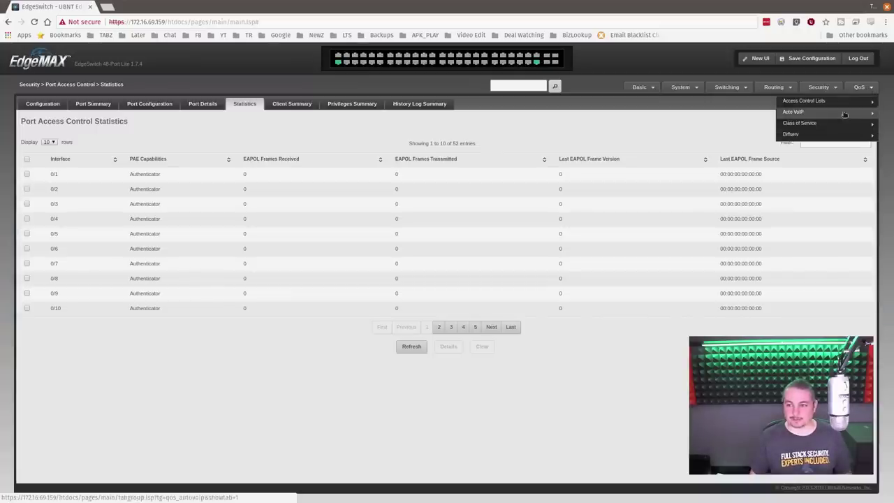
mouse_move(849, 102)
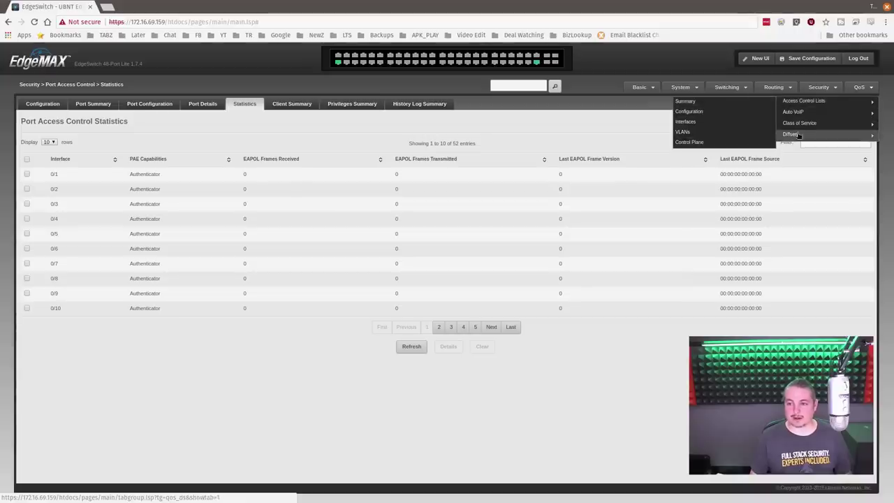
mouse_move(796, 141)
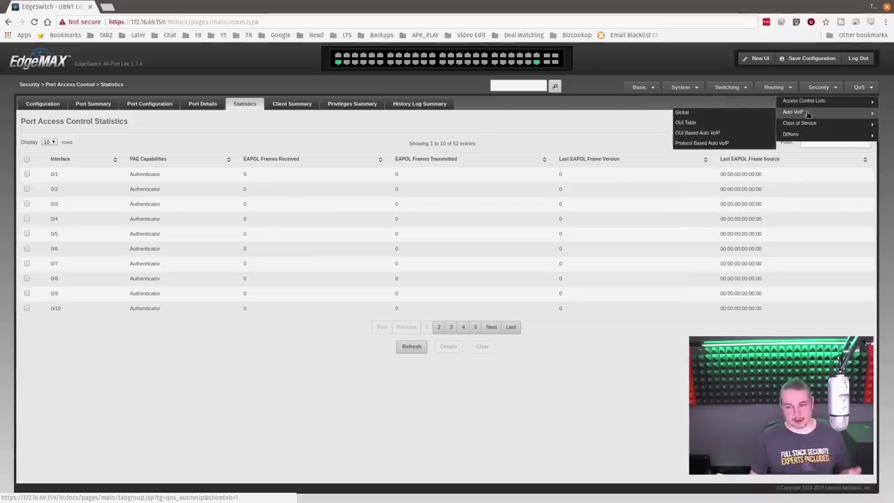
left_click(740, 114)
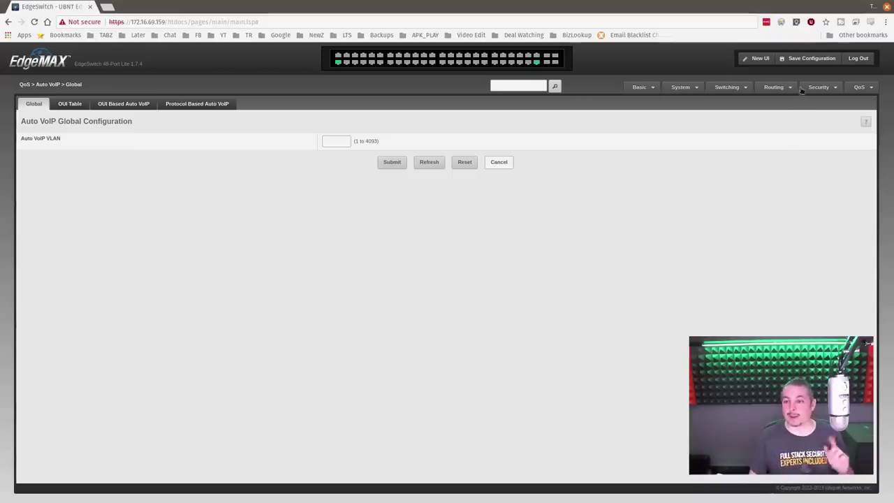
Step: Launch the new UI in a second tab, showing throughput and 2 active ports
left_click(759, 58)
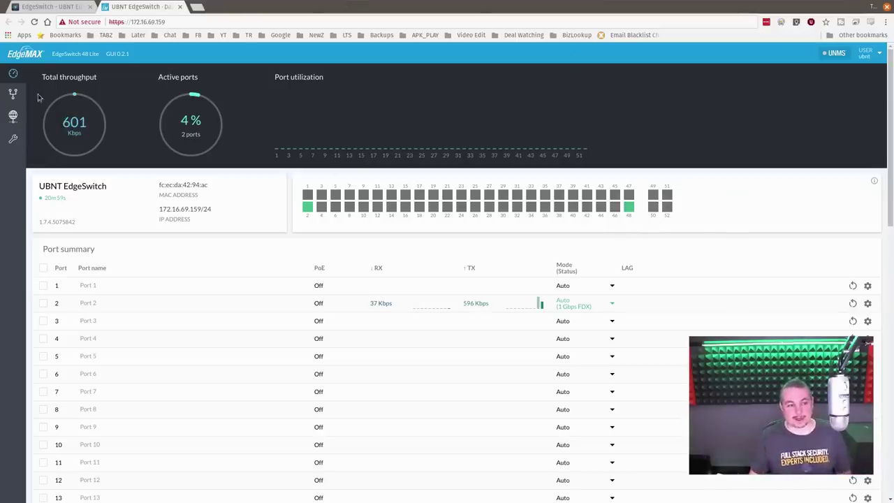
left_click(12, 96)
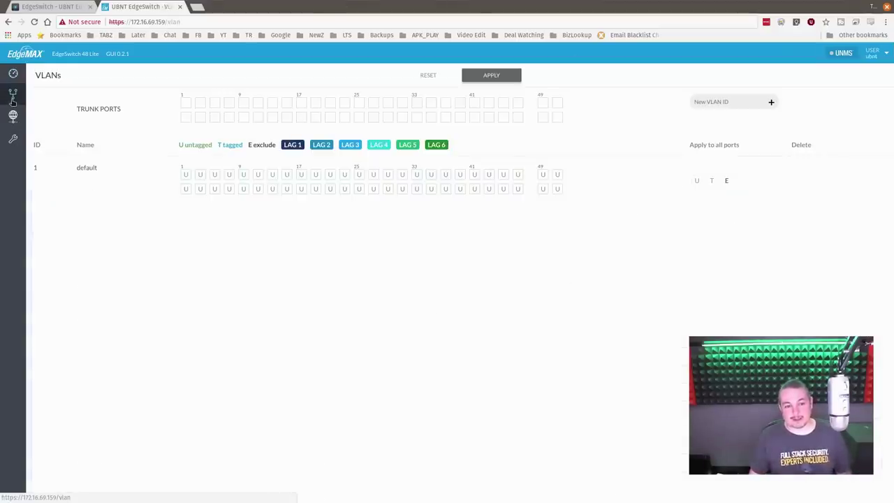
left_click(12, 73)
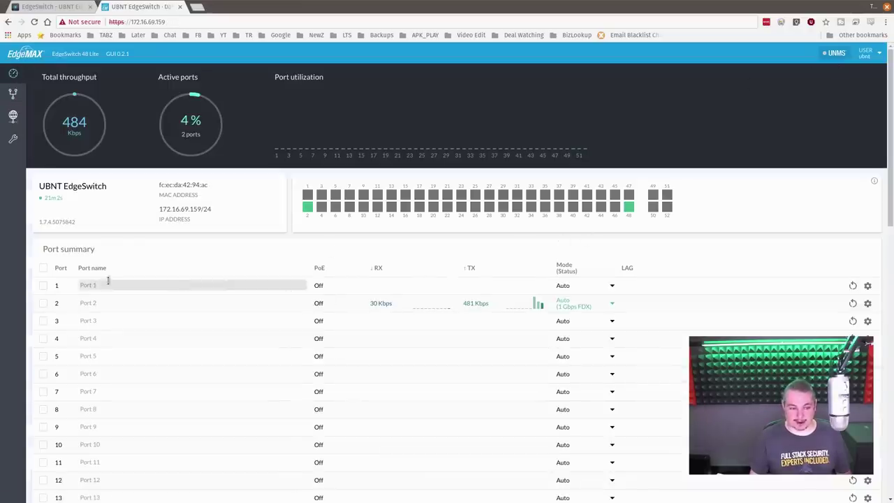
left_click(869, 304)
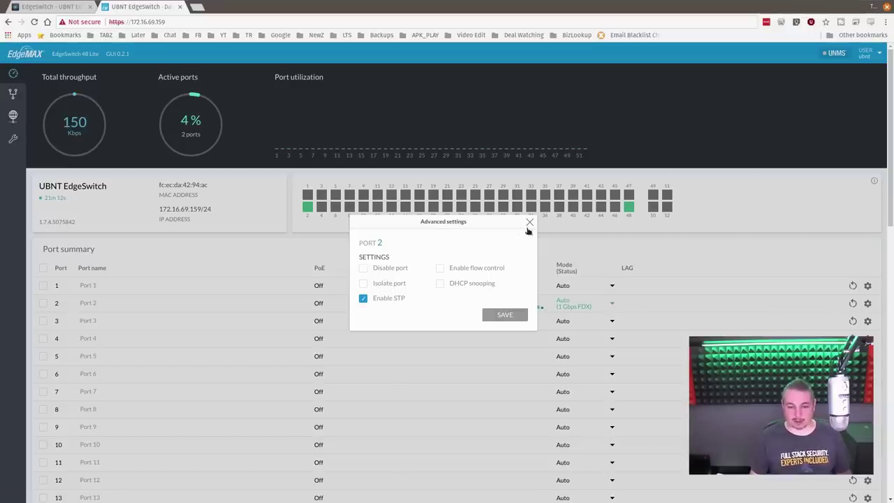
left_click(497, 269)
left_click(496, 270)
left_click(529, 223)
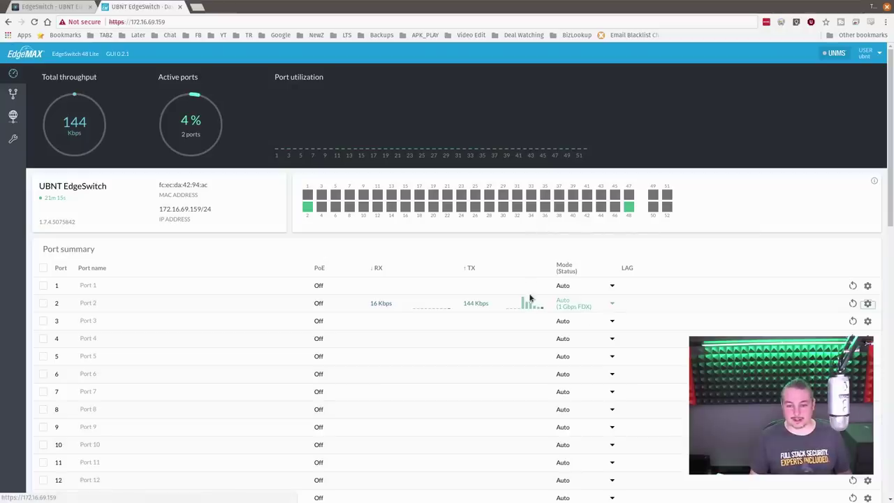
scroll(530, 303, "down", 10)
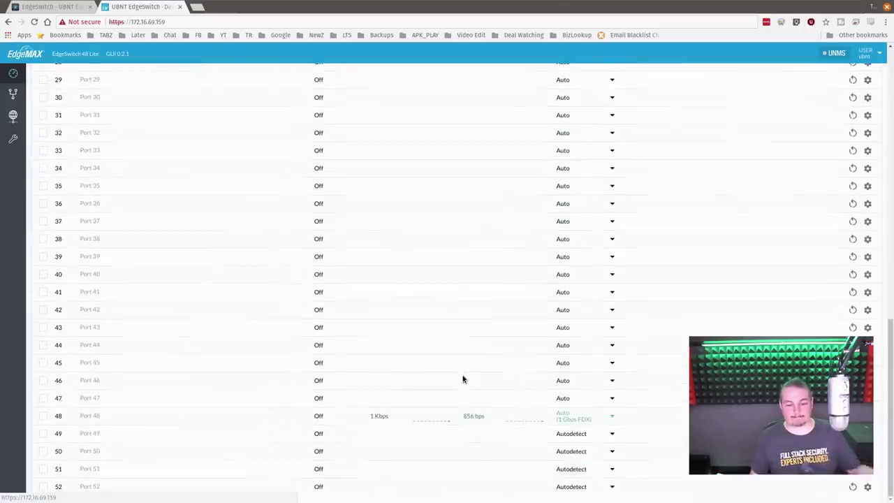
scroll(462, 379, "up", 10)
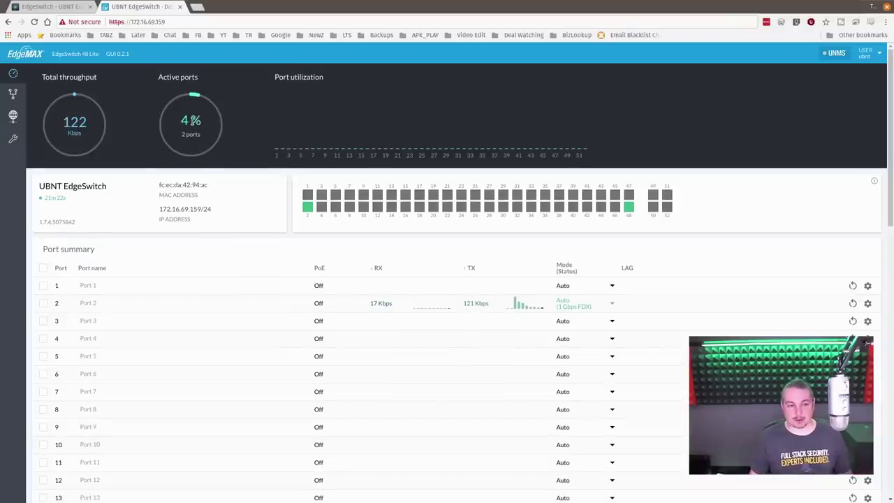
Step: Look over System Settings, then open the Tools MAC Table listing three addresses on ports 2 and 48
left_click(12, 117)
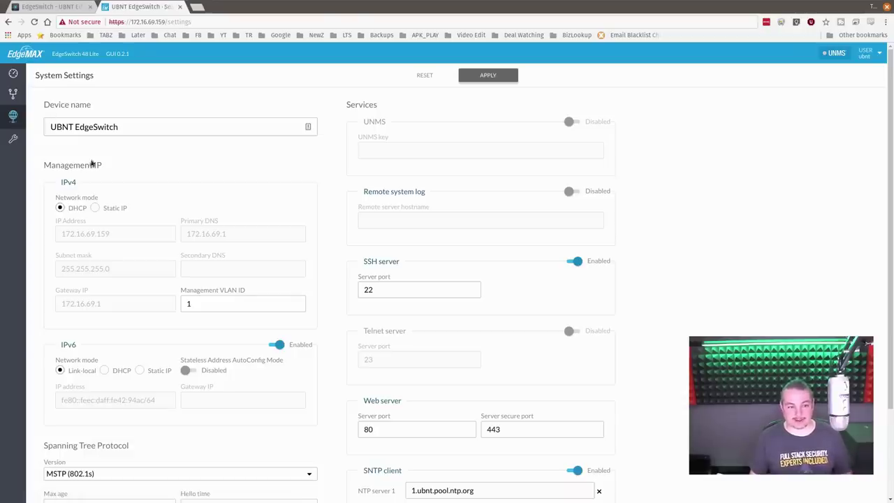
scroll(551, 279, "down", 3)
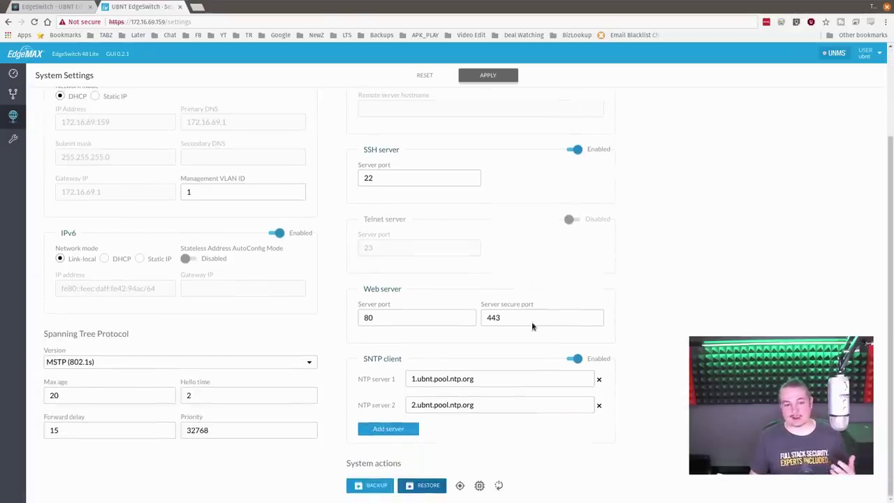
scroll(528, 335, "up", 3)
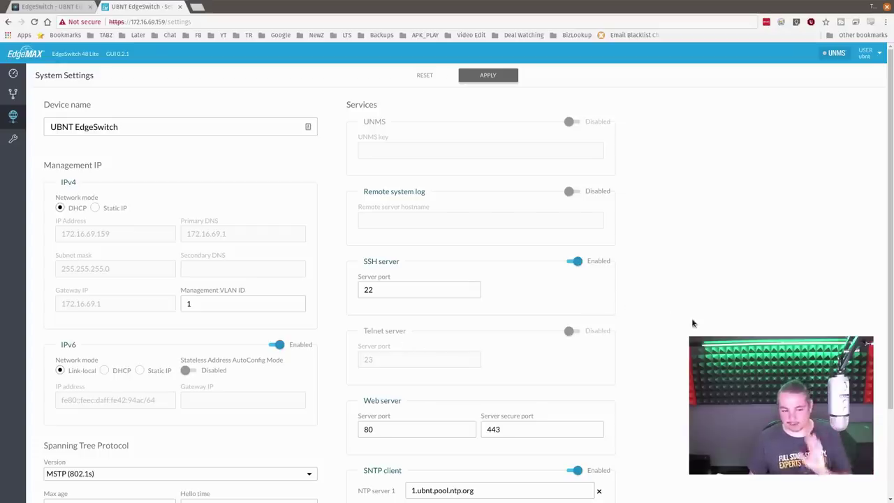
scroll(529, 323, "down", 3)
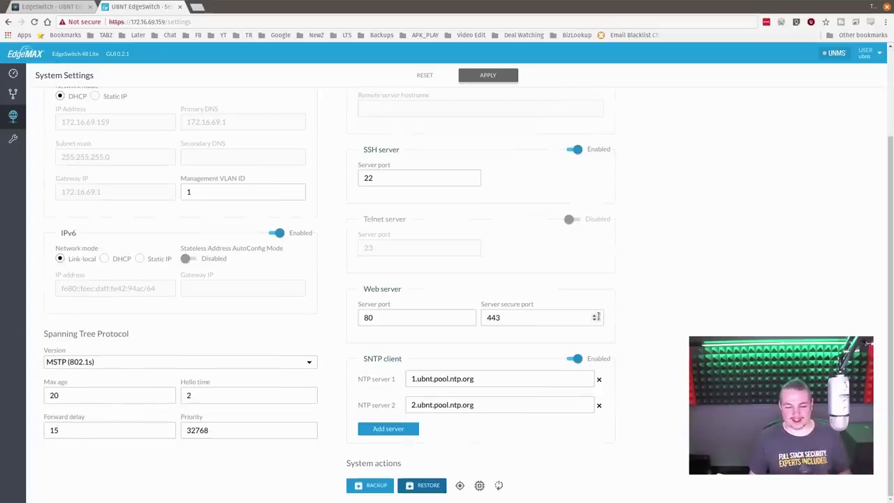
scroll(597, 316, "up", 3)
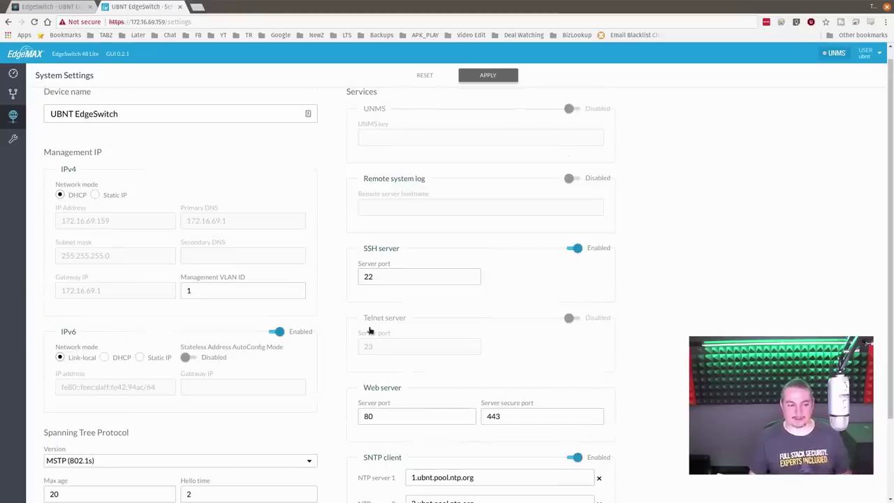
scroll(370, 330, "down", 3)
scroll(219, 269, "up", 3)
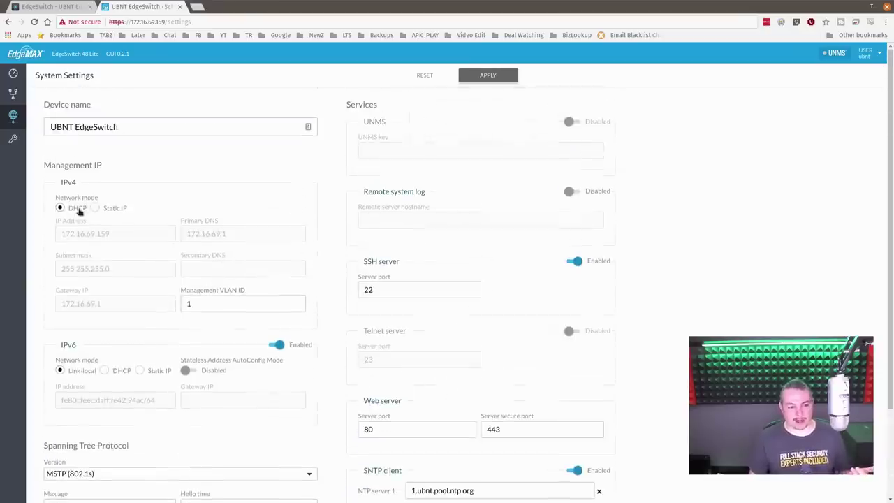
left_click(18, 142)
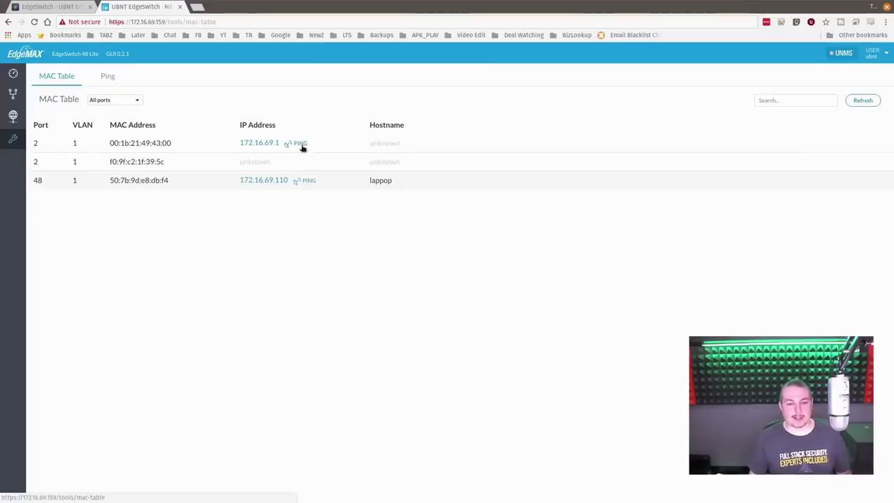
Step: Ping hosts 172.16.69.110 and 172.16.69.1 from the MAC Table, ending on System Settings
left_click(302, 181)
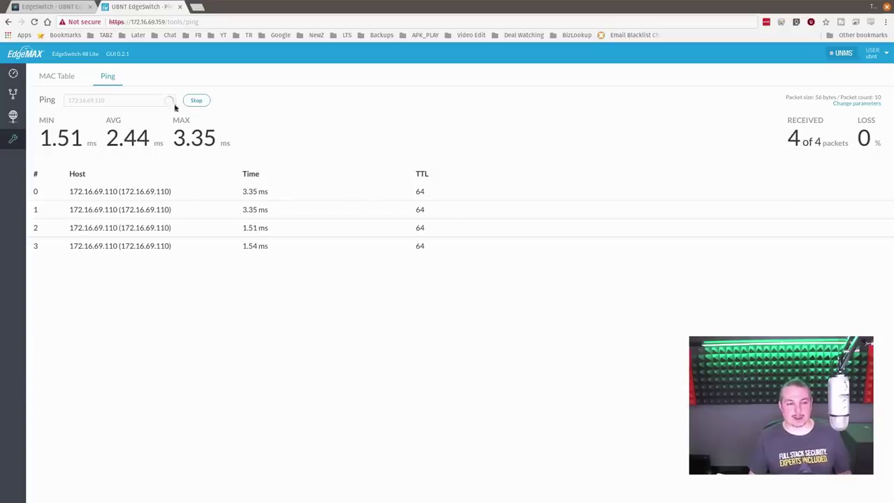
left_click(57, 77)
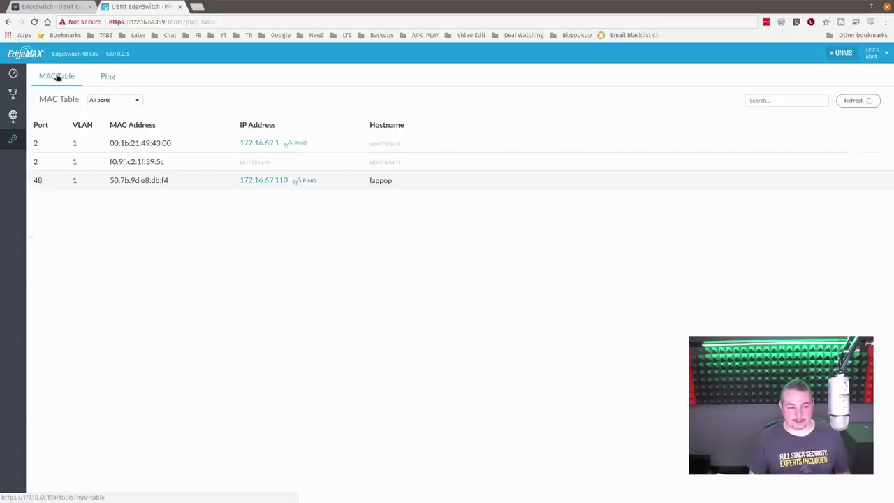
left_click(298, 144)
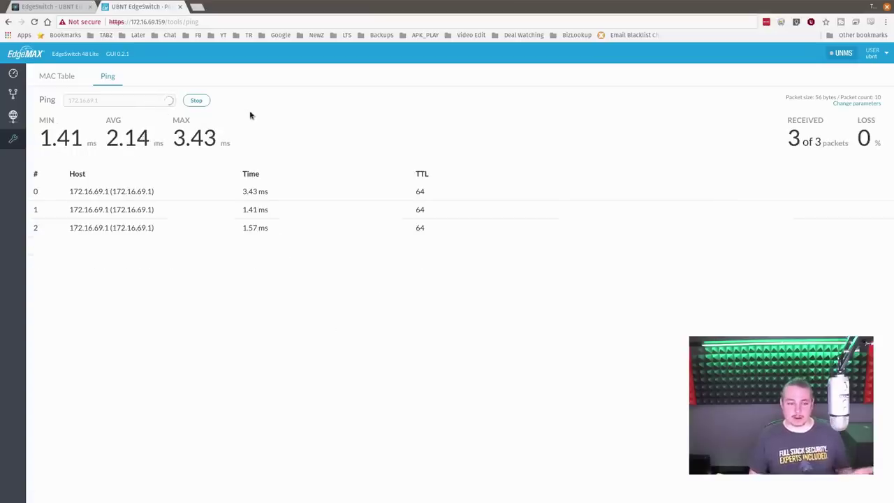
left_click(13, 116)
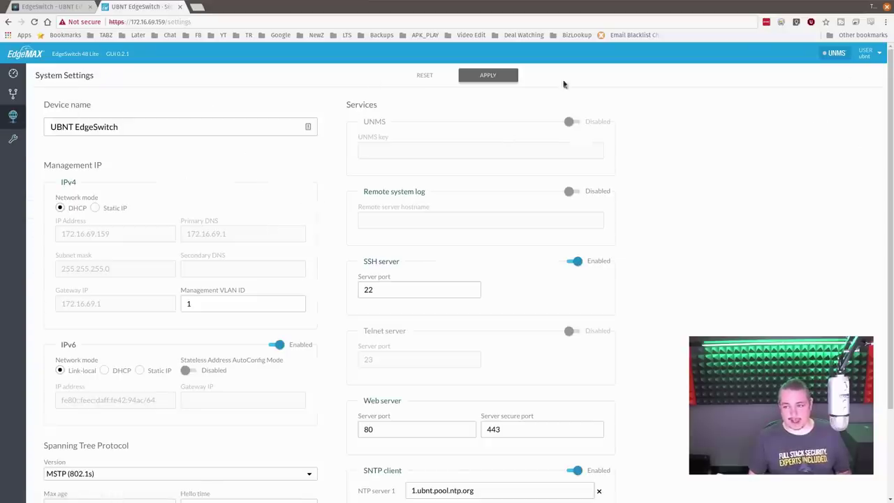
Step: View the VLANs, then check Port 1's mode choices on the dashboard, leaving it on Auto
left_click(13, 93)
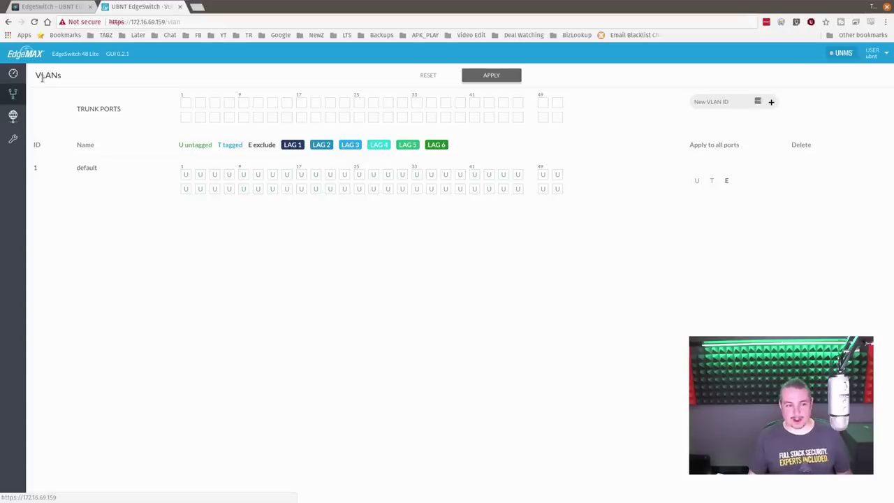
left_click(8, 77)
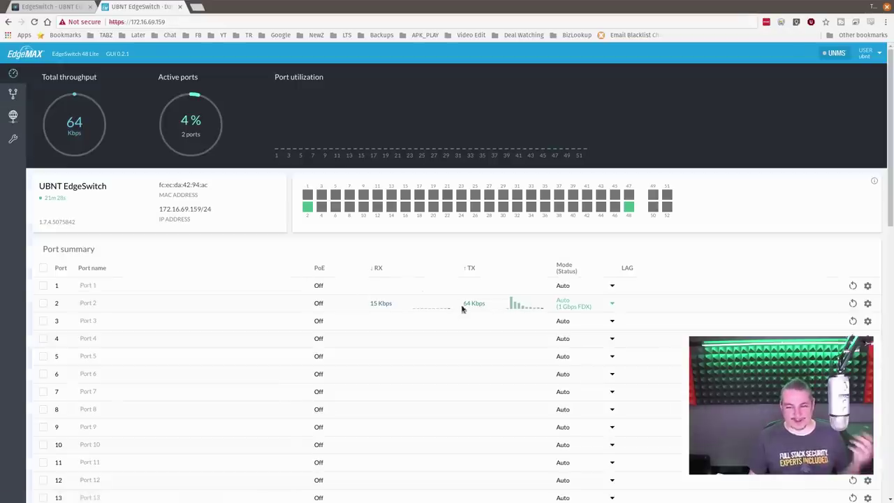
scroll(612, 271, "down", 2)
left_click(611, 162)
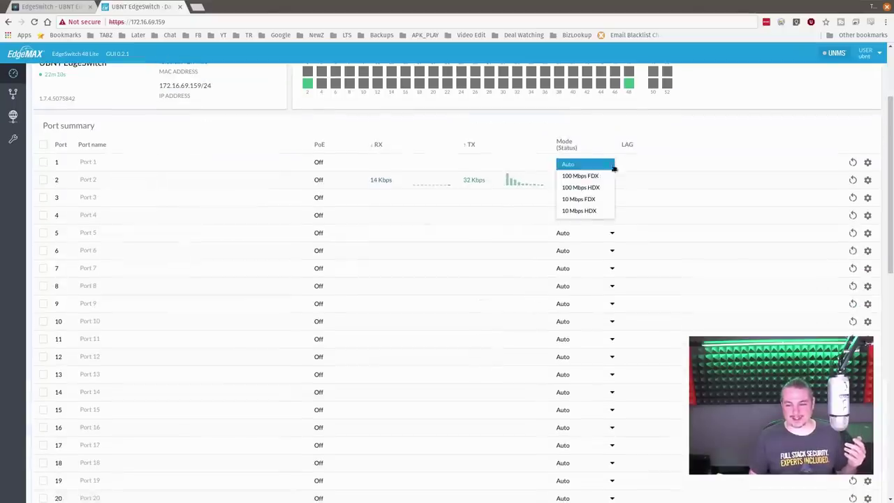
left_click(680, 143)
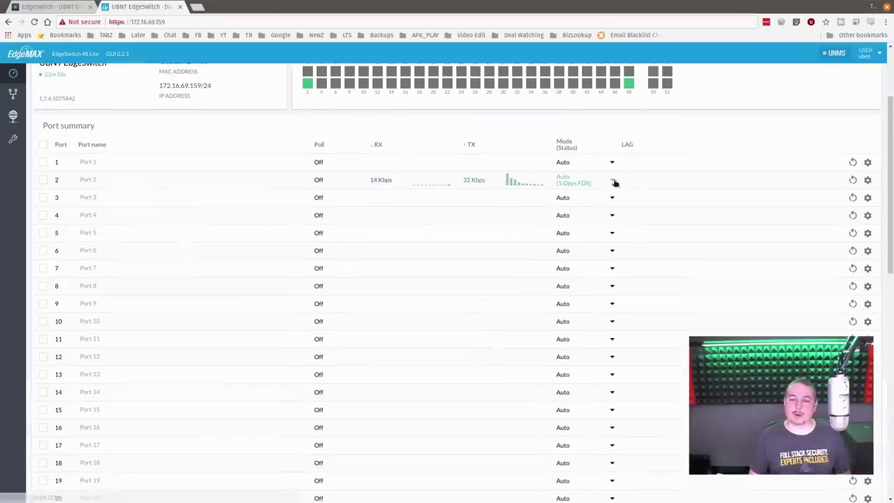
left_click(612, 164)
left_click(669, 129)
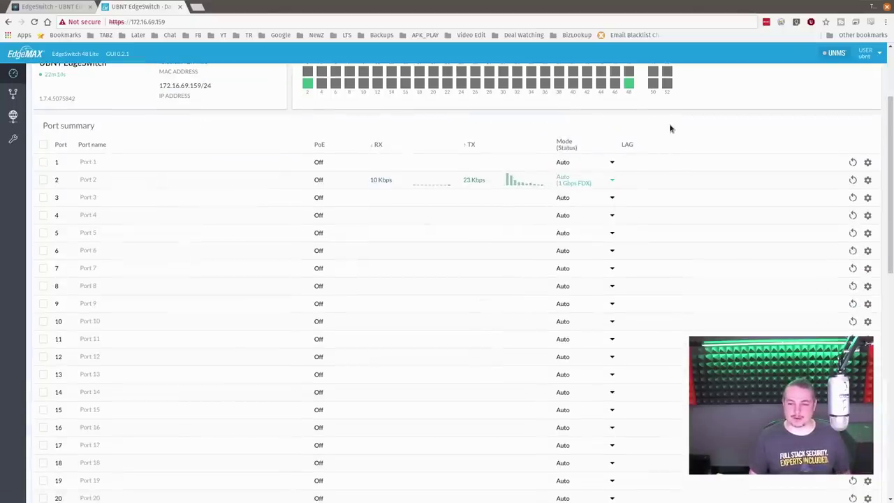
Step: Review the dashboard port summary and VLANs again, then return to the legacy Auto VoIP page
scroll(538, 315, "down", 2)
scroll(538, 314, "up", 3)
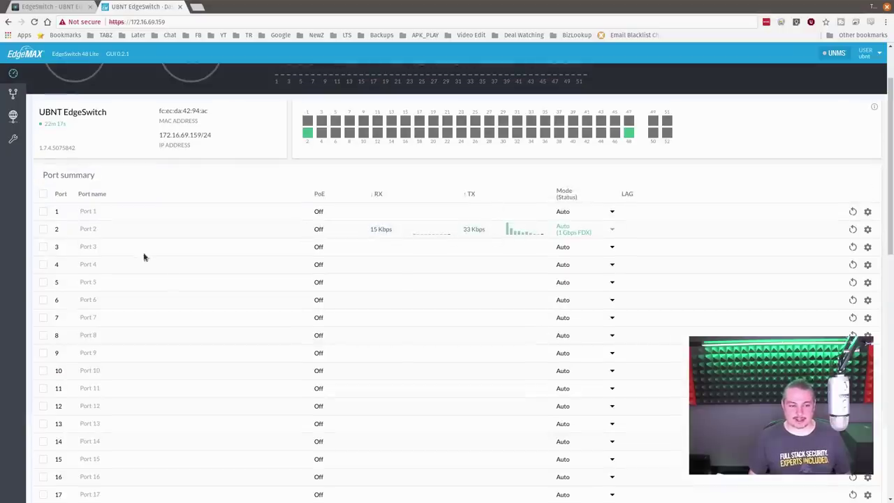
scroll(325, 305, "down", 6)
scroll(473, 361, "up", 3)
scroll(473, 362, "up", 4)
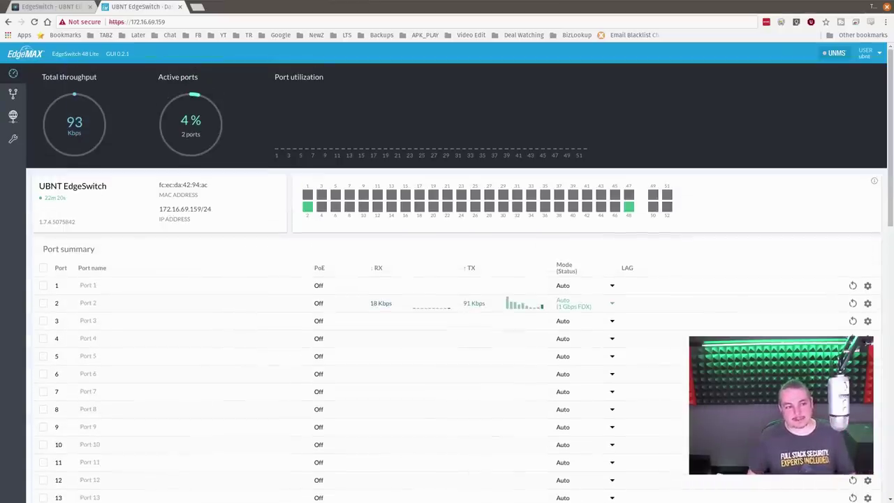
left_click(14, 93)
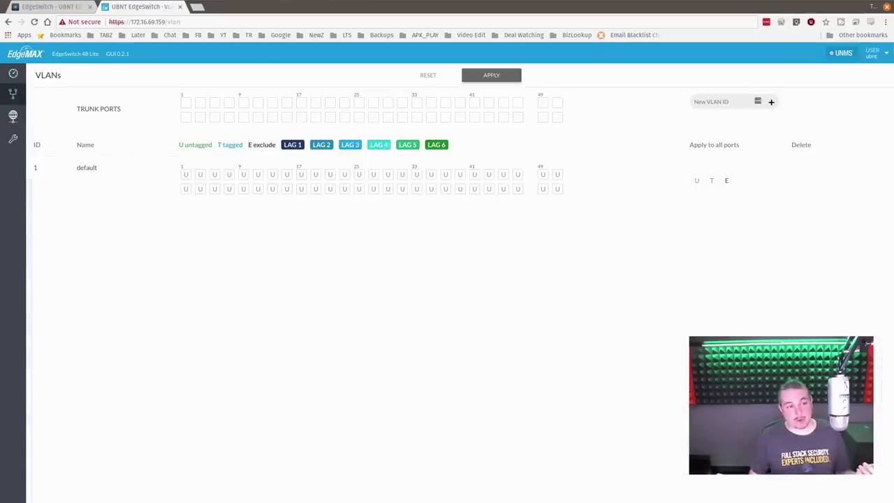
left_click(14, 73)
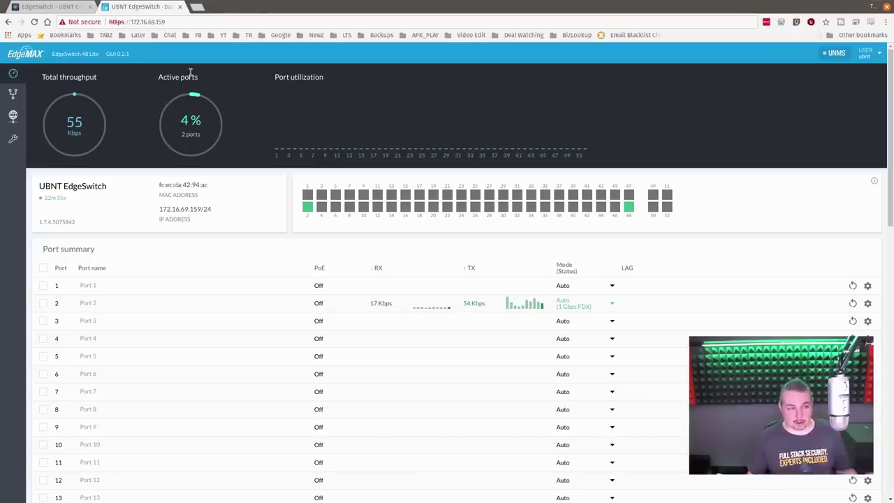
left_click(50, 6)
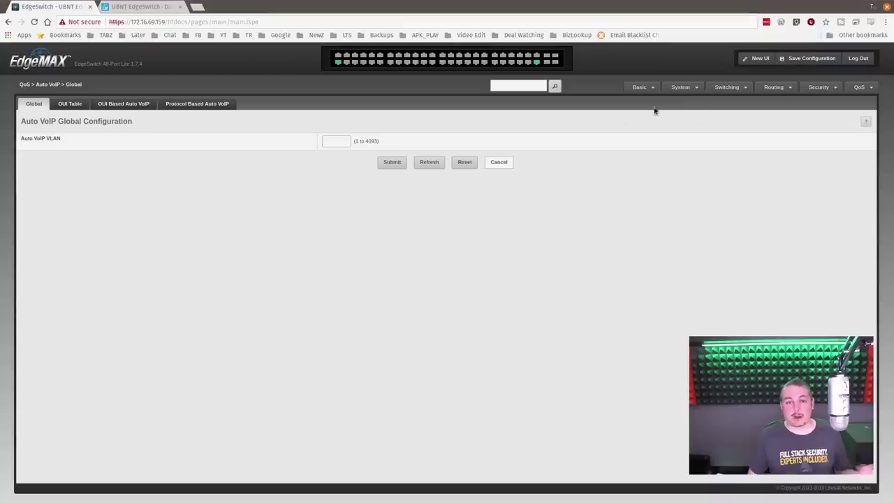